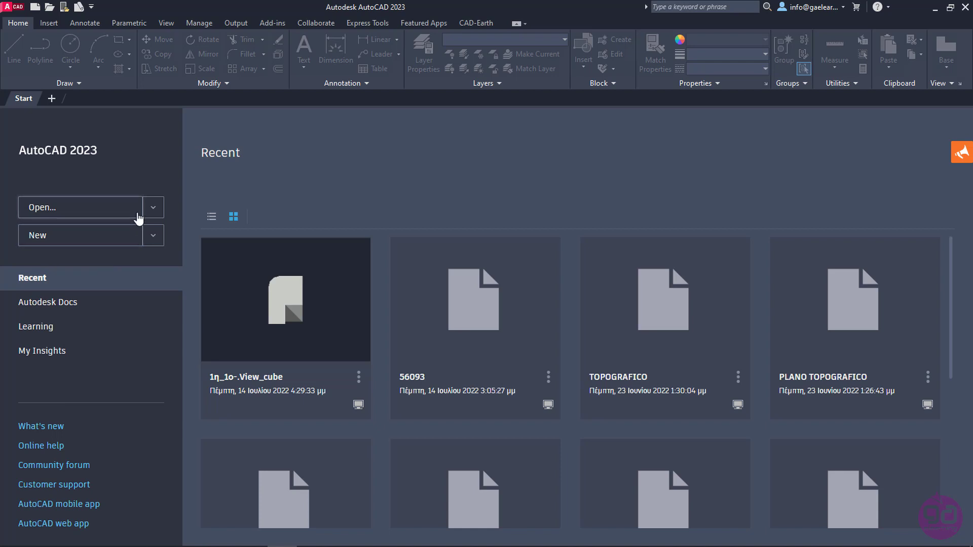
Step: Browse to and preview 1η_1ο-.View_cube.dwg, then cancel without opening it
click(138, 218)
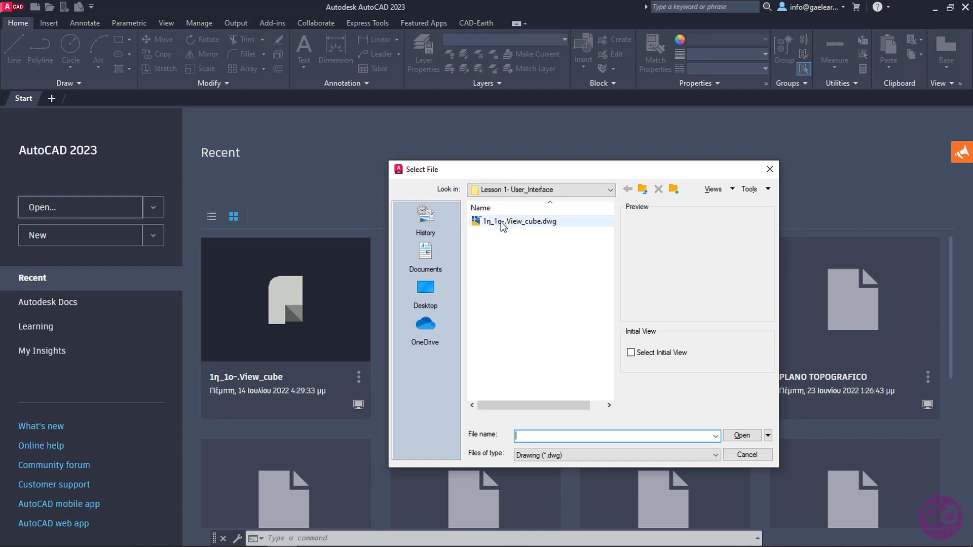
click(529, 223)
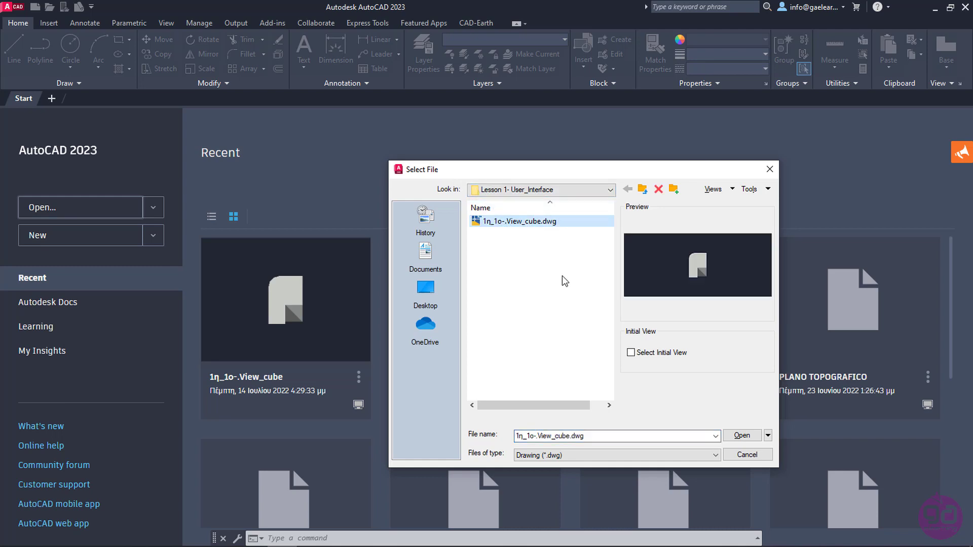
click(752, 455)
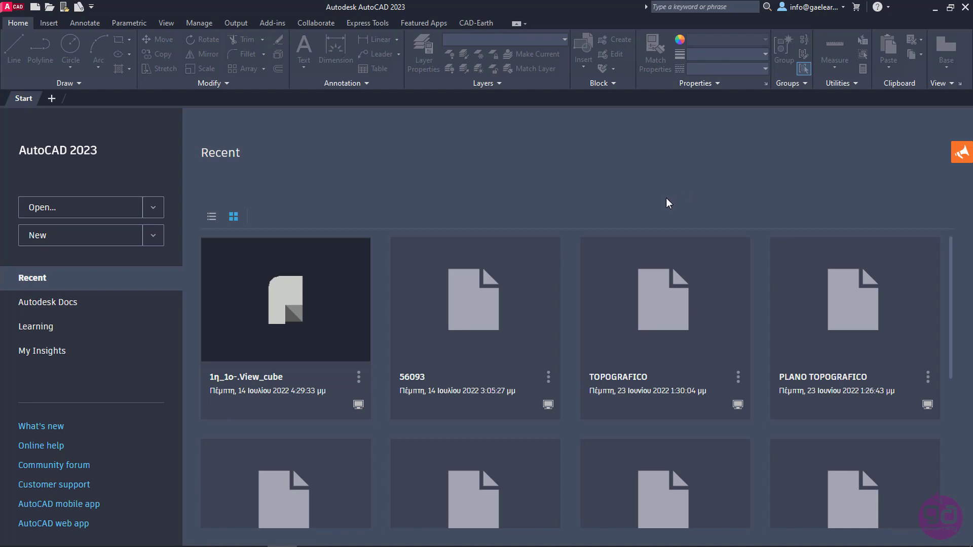
click(153, 232)
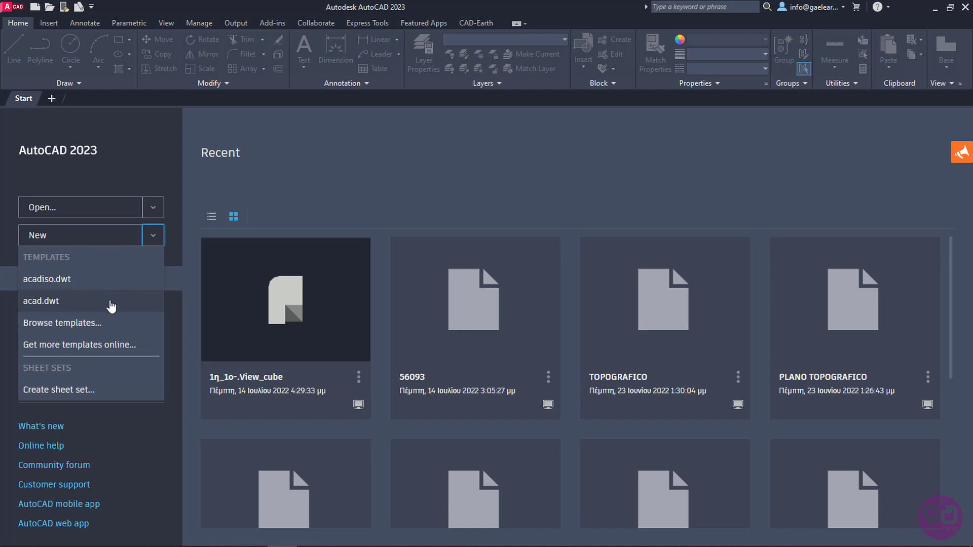
click(112, 327)
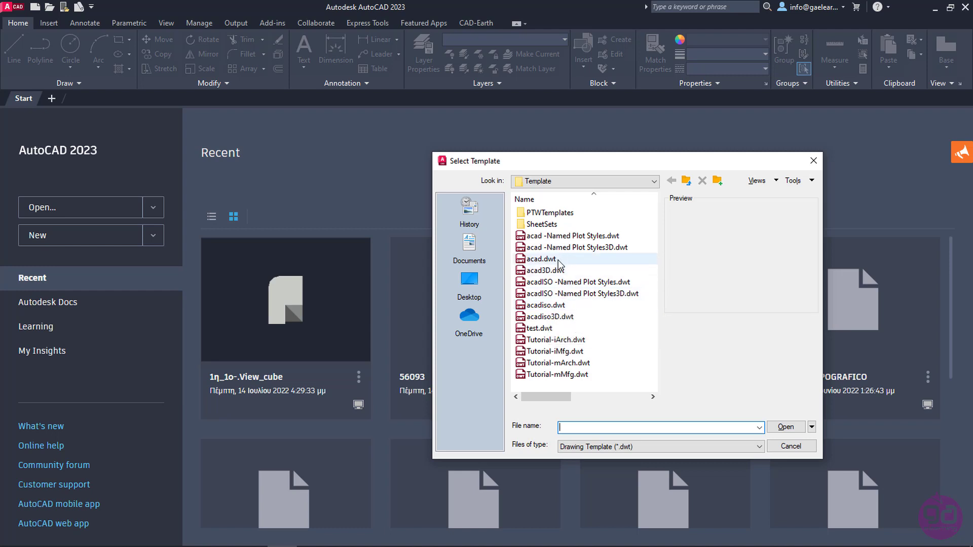
click(546, 305)
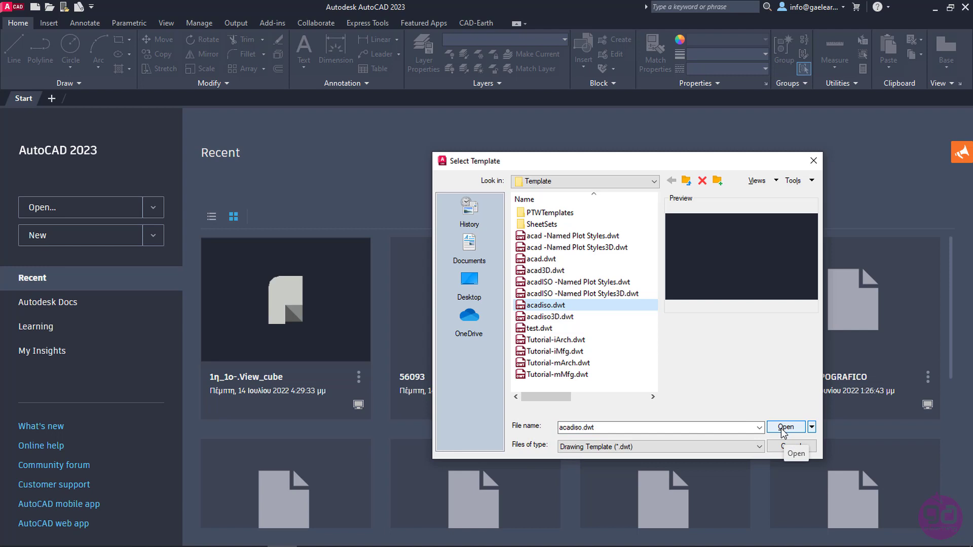
click(787, 447)
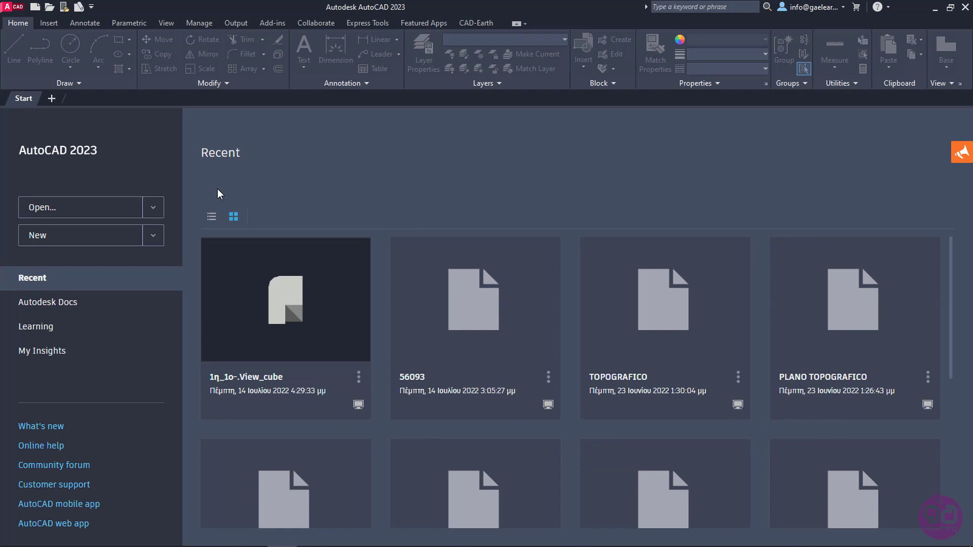
Step: Create a new blank Drawing1 from the Start page's default template
click(122, 239)
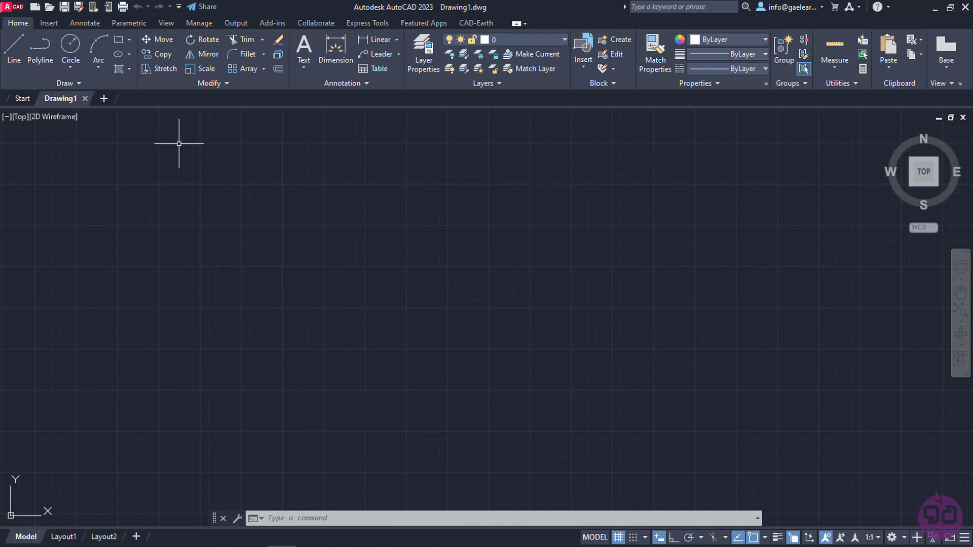
Step: Close Drawing1 and start a new drawing from the acadiso.dwt template
click(85, 98)
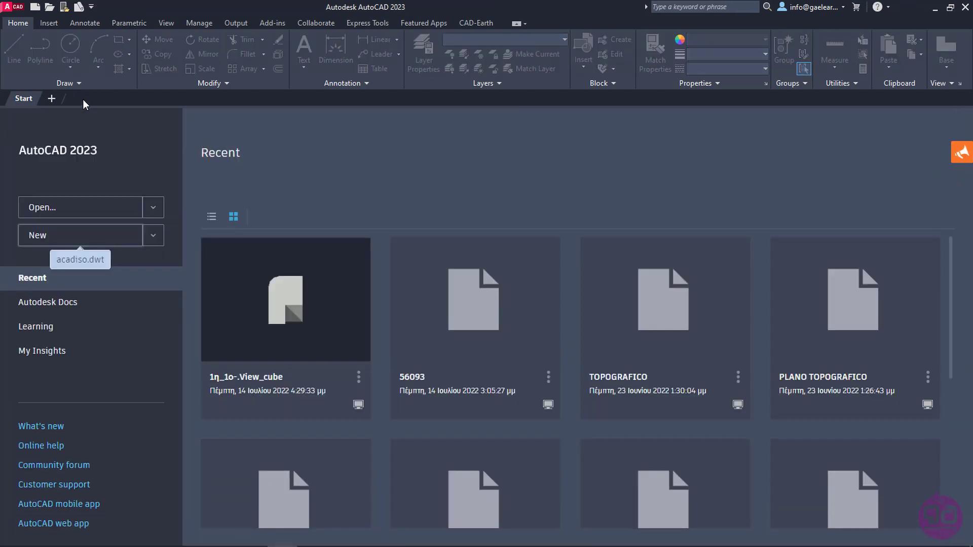
click(153, 235)
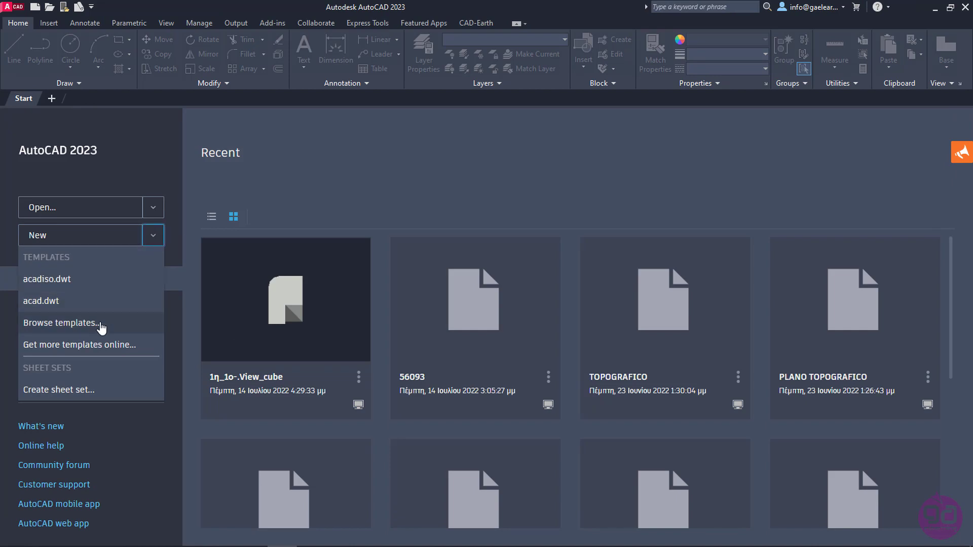
click(44, 324)
click(546, 305)
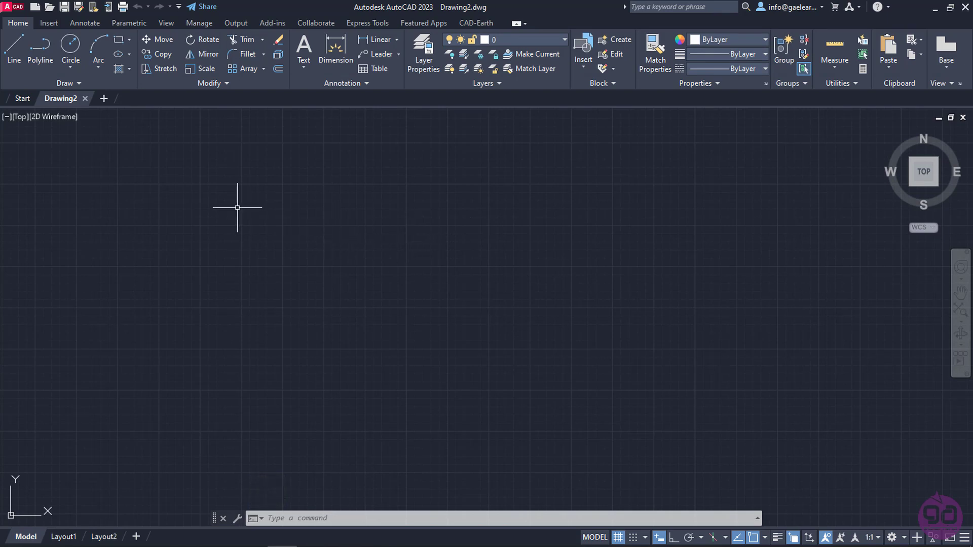
click(14, 7)
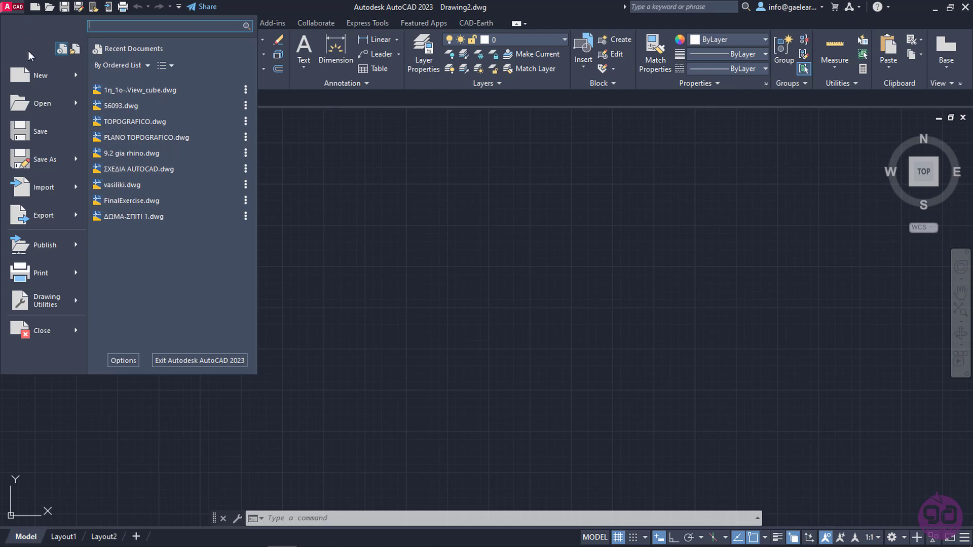
mouse_move(32, 69)
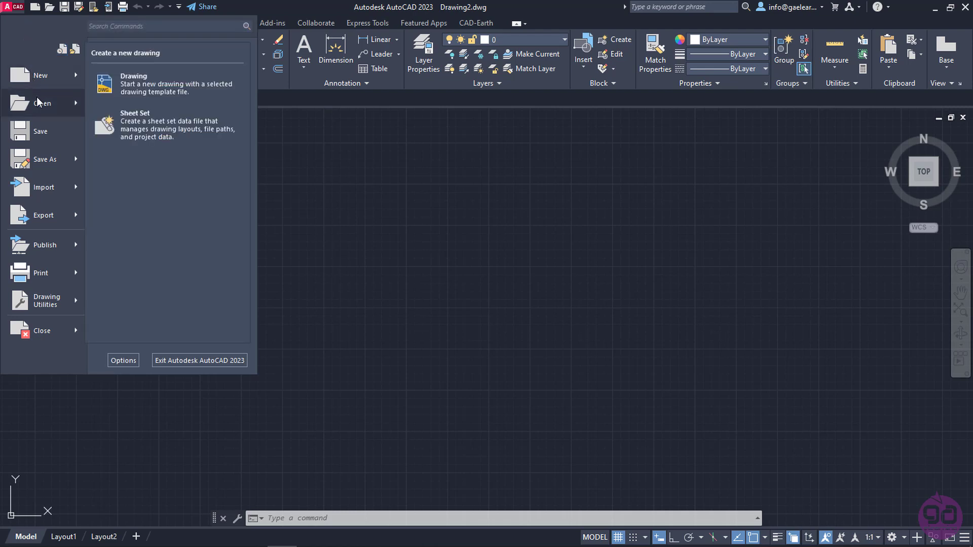
mouse_move(40, 103)
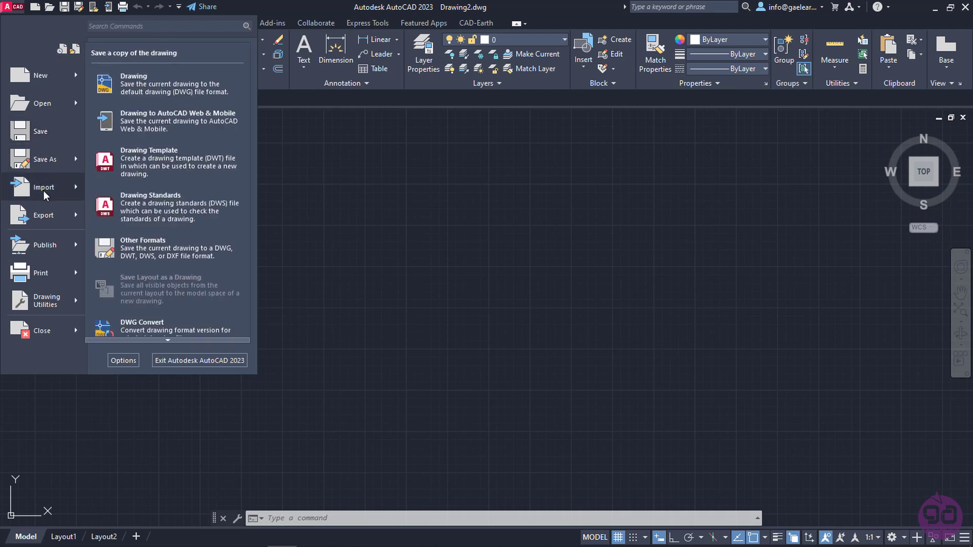
mouse_move(44, 190)
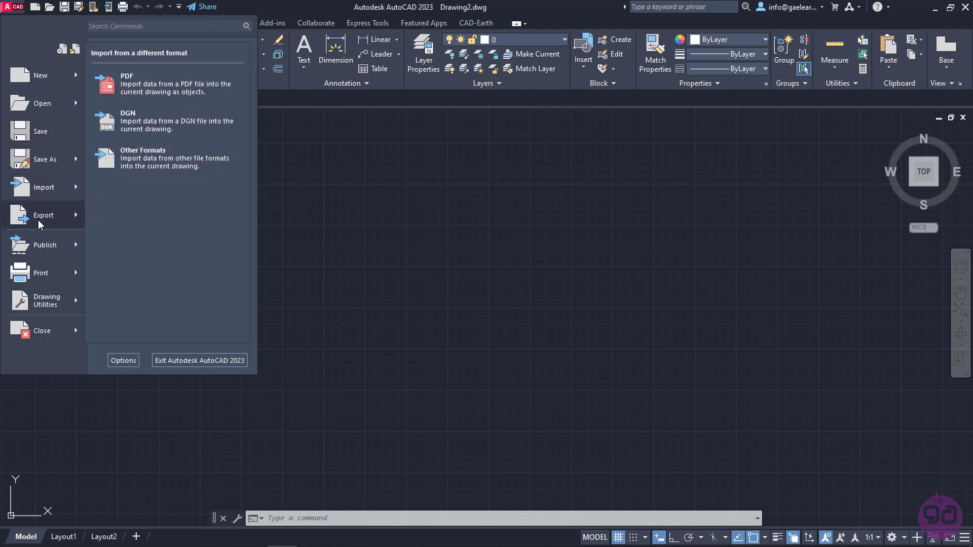
mouse_move(38, 220)
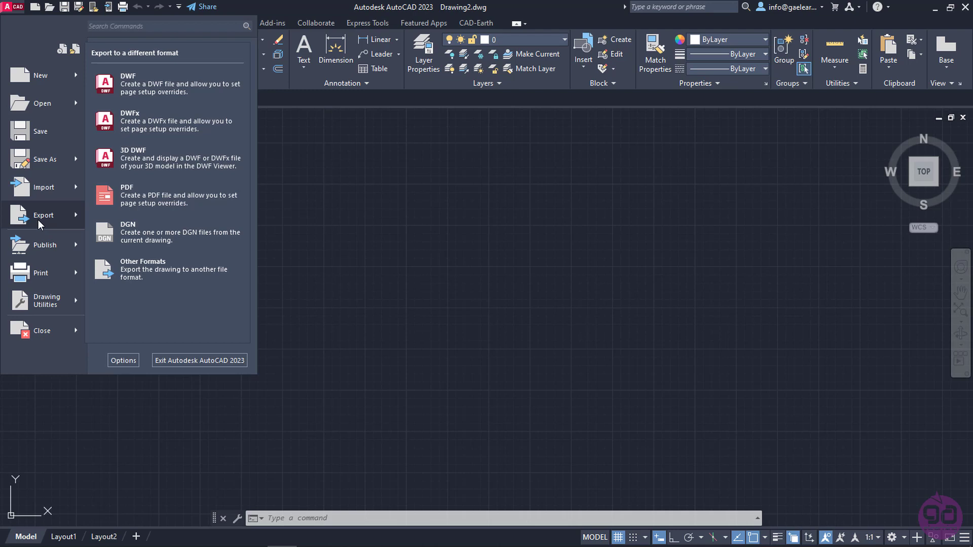
mouse_move(37, 274)
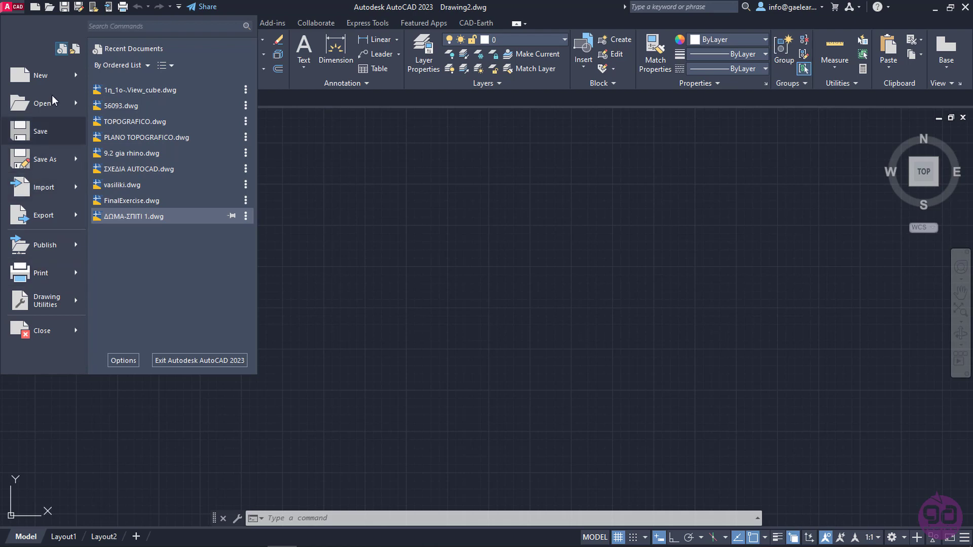
click(6, 7)
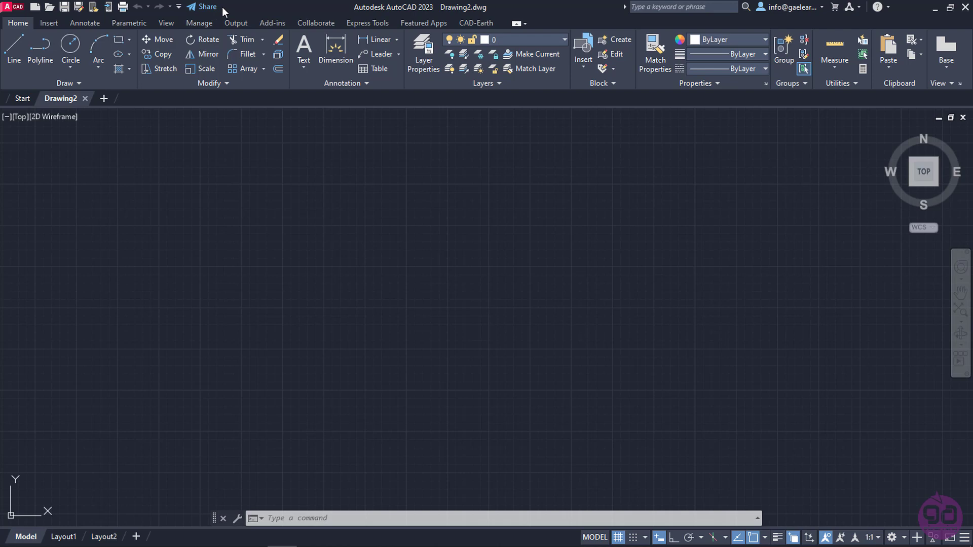
Step: Add the Workspace dropdown to the Quick Access Toolbar
click(178, 7)
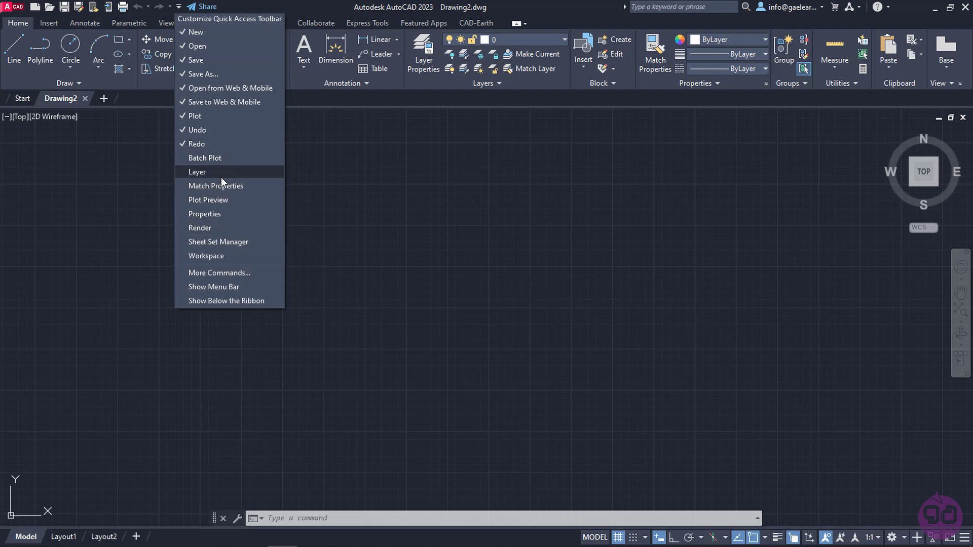
click(212, 254)
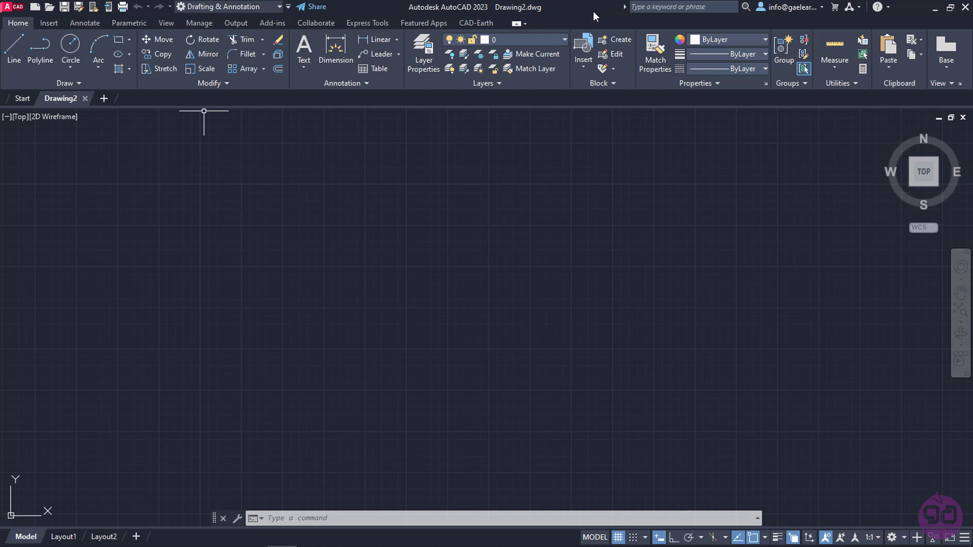
Step: Enter 'delete duplicate lines' in the title-bar help search box
click(640, 6)
text(d)
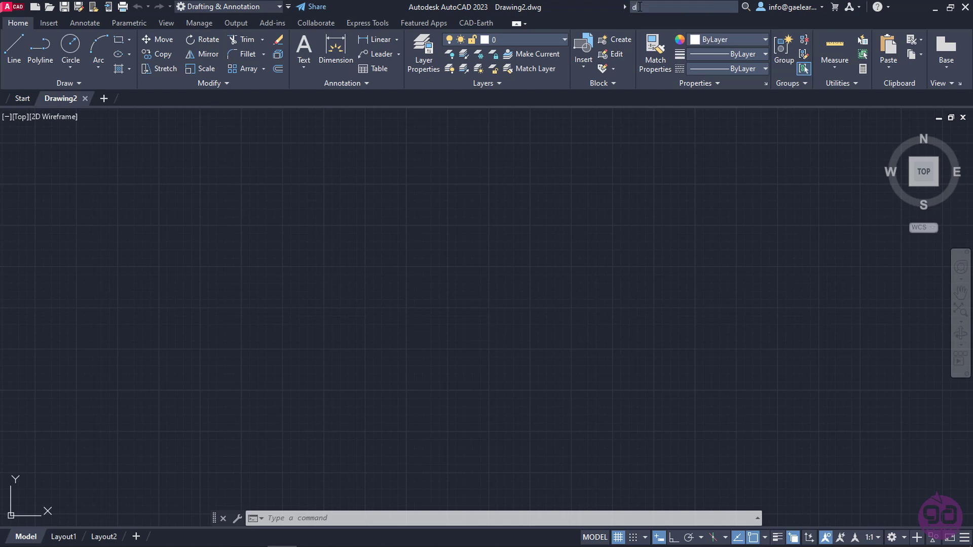
text(elete duplicate lines)
Step: Run the help search and read the -OVERKILL (Command) help page
key(Return)
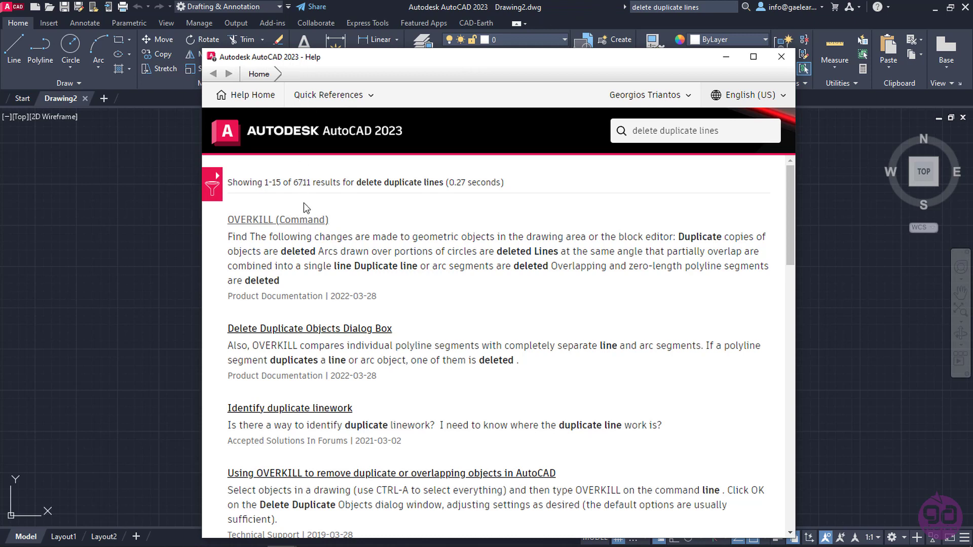
scroll(310, 260, down, 2)
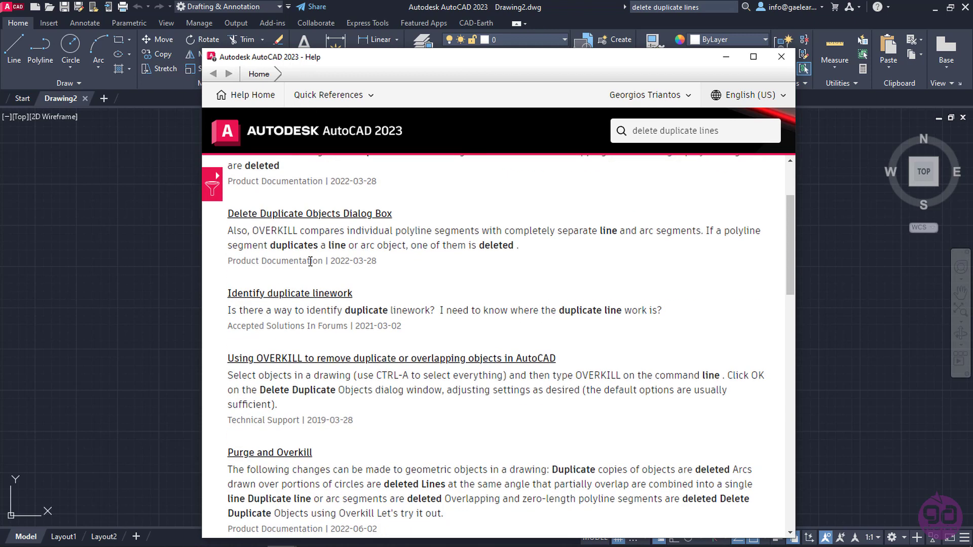
scroll(310, 261, down, 2)
scroll(310, 262, down, 2)
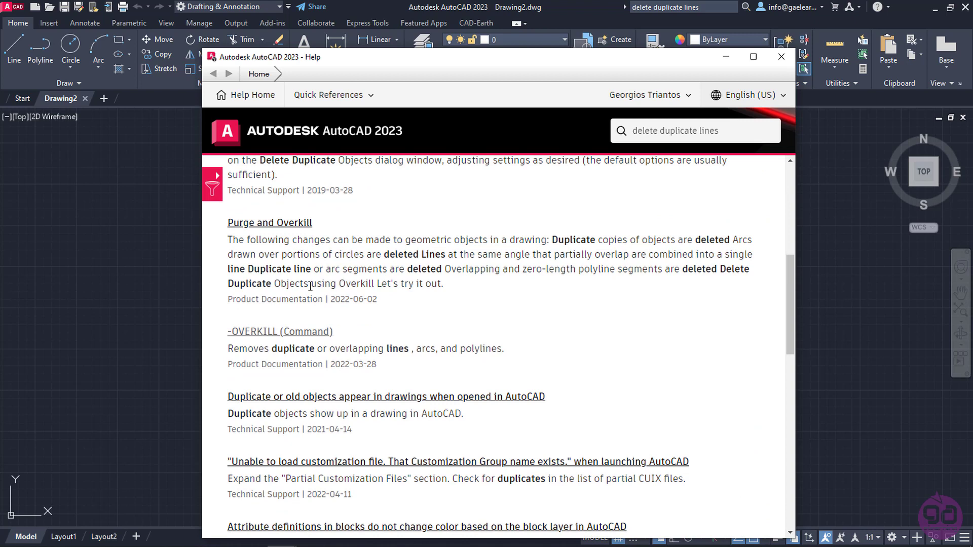
click(304, 332)
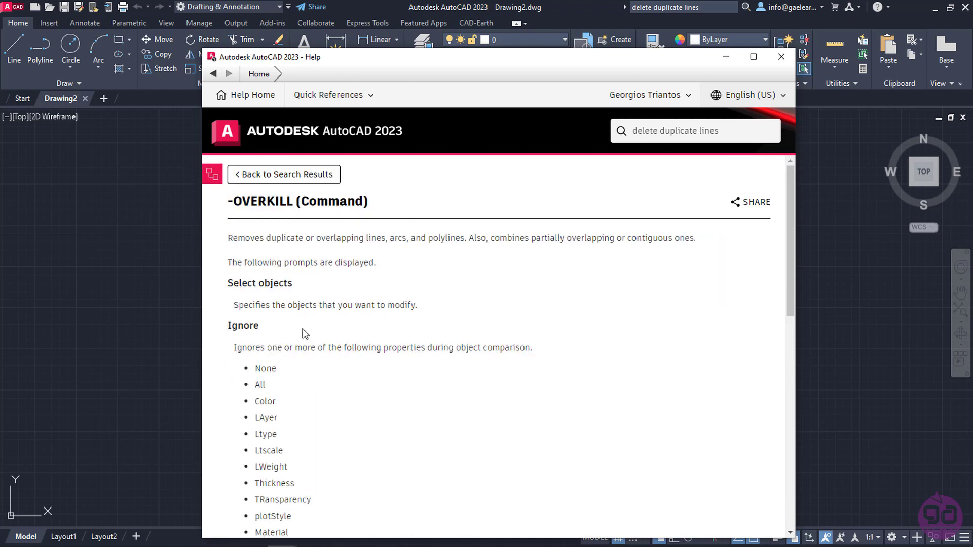
scroll(340, 297, down, 6)
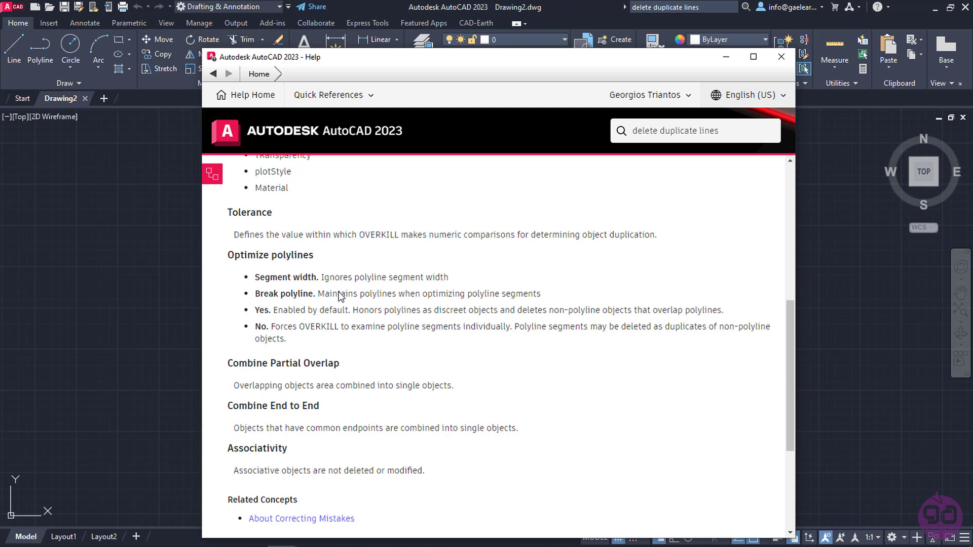
Step: Close Help and enable Show Menu Bar from the Quick Access Toolbar dropdown
click(784, 57)
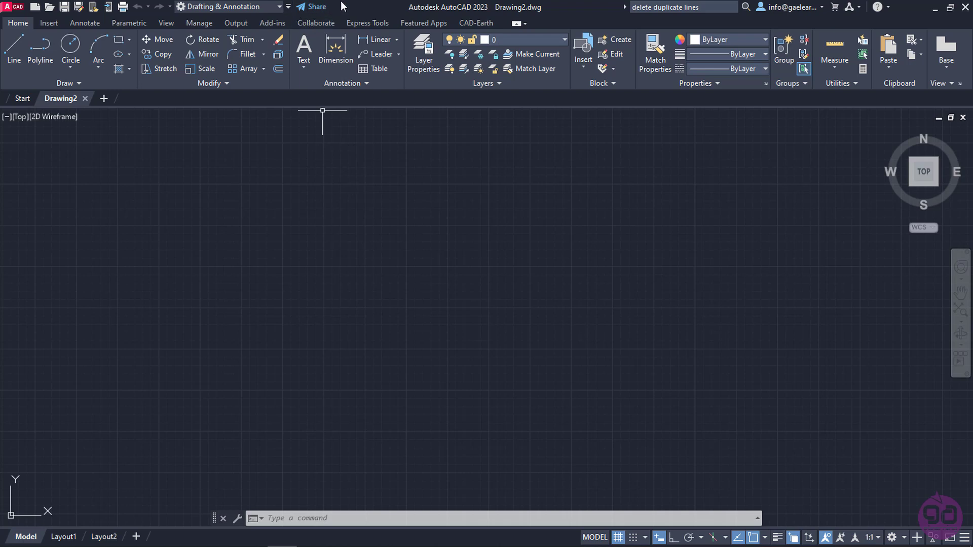
click(287, 6)
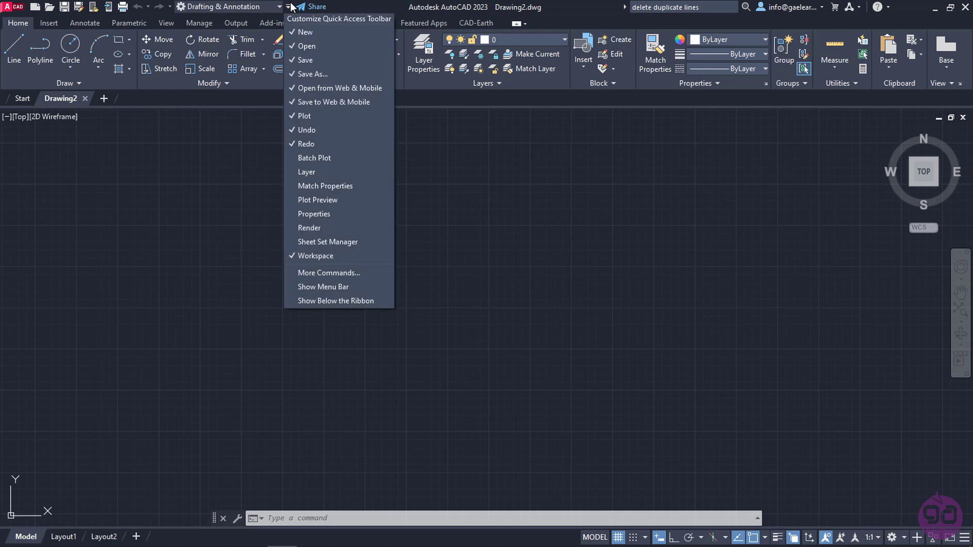
click(324, 287)
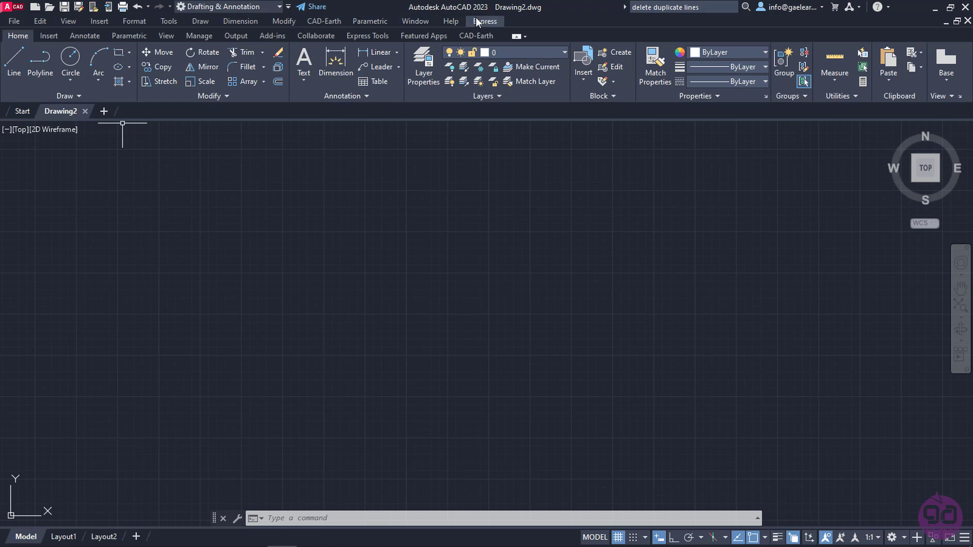
click(289, 7)
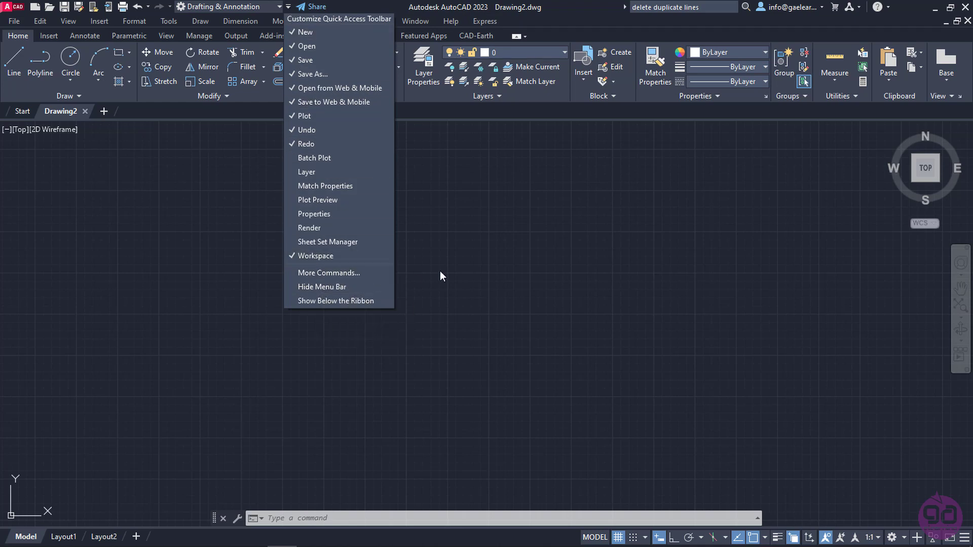
Step: Dismiss the Quick Access Toolbar dropdown, keeping the menu bar visible
click(479, 250)
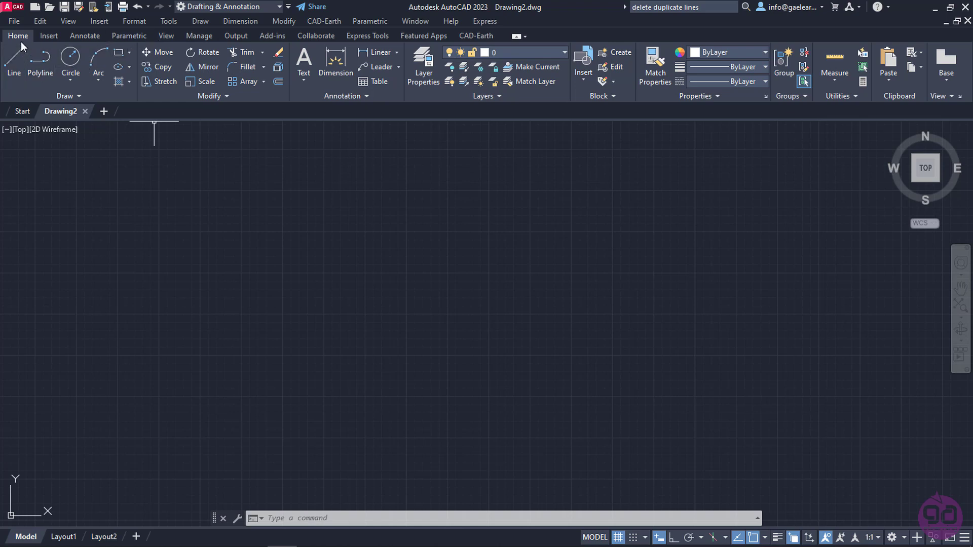
click(75, 41)
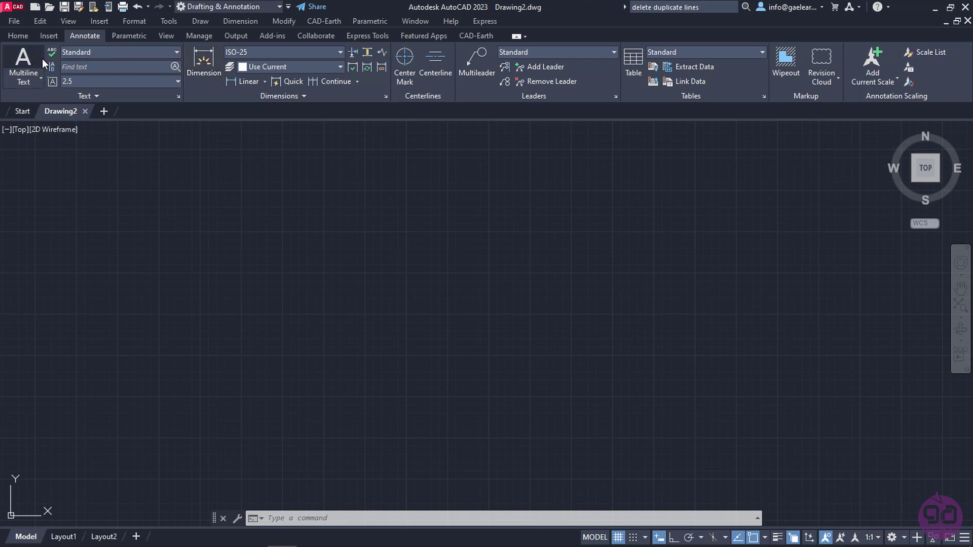
click(16, 36)
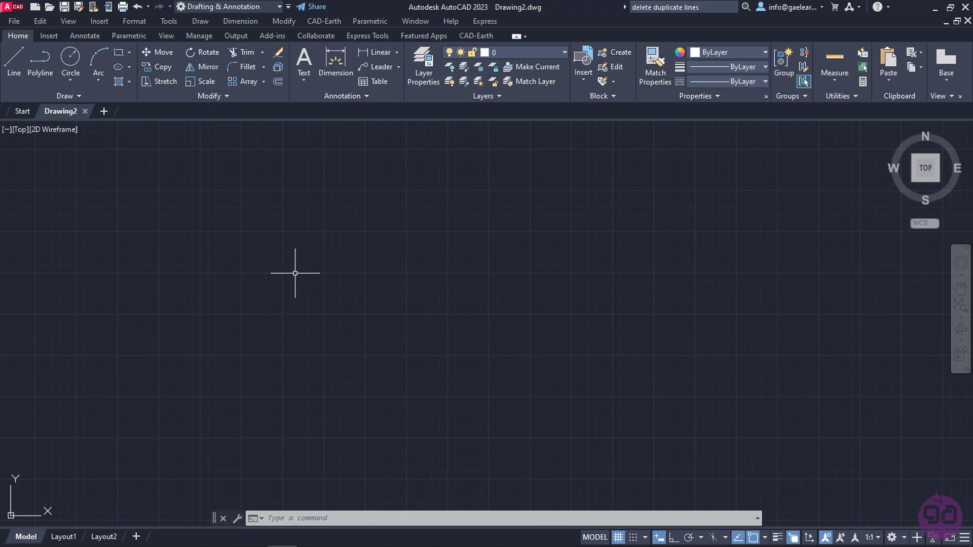
mouse_move(69, 117)
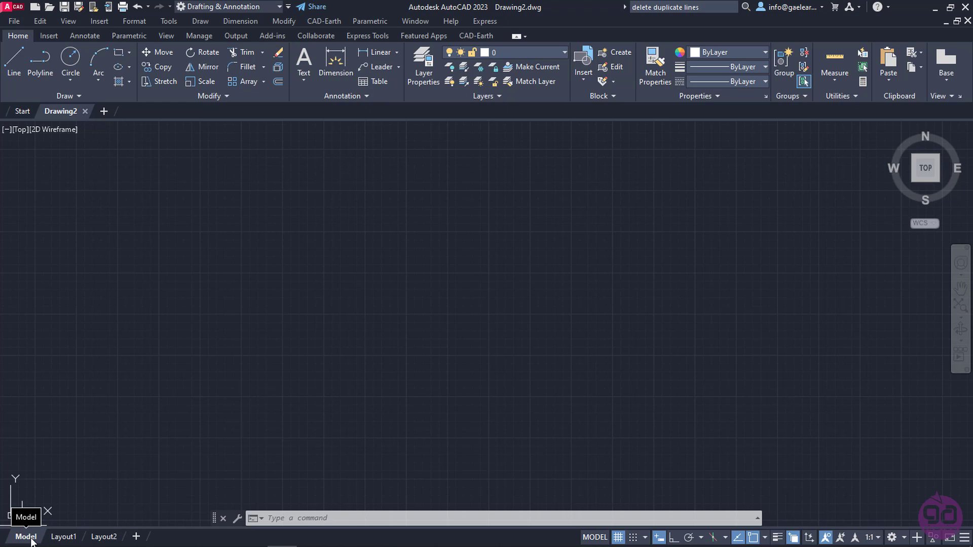
click(53, 538)
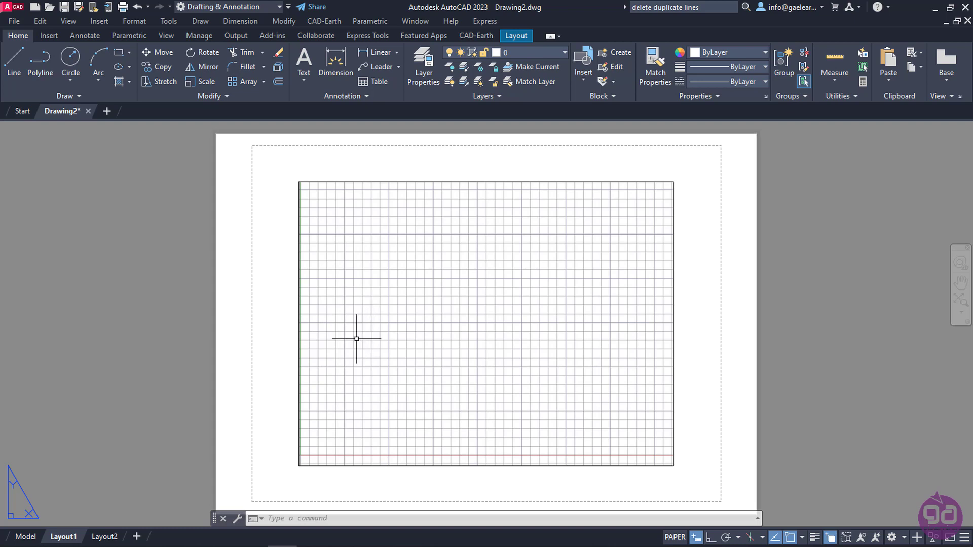
click(22, 537)
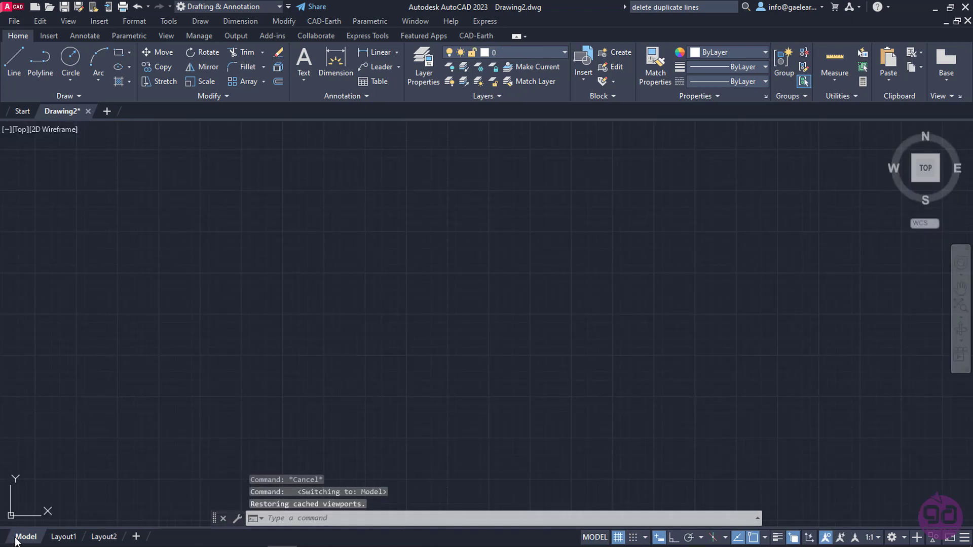
Step: Activate the command line to enter a command
click(307, 518)
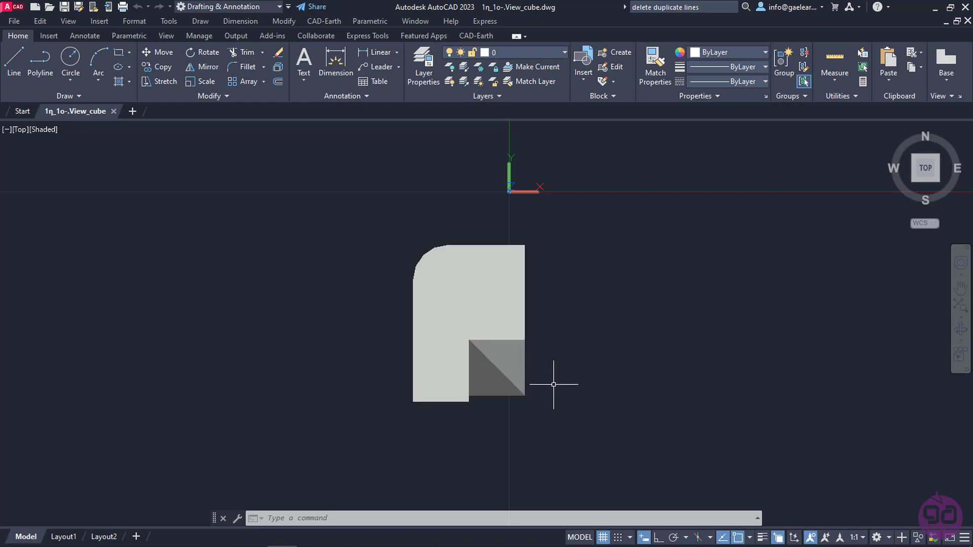
mouse_move(925, 175)
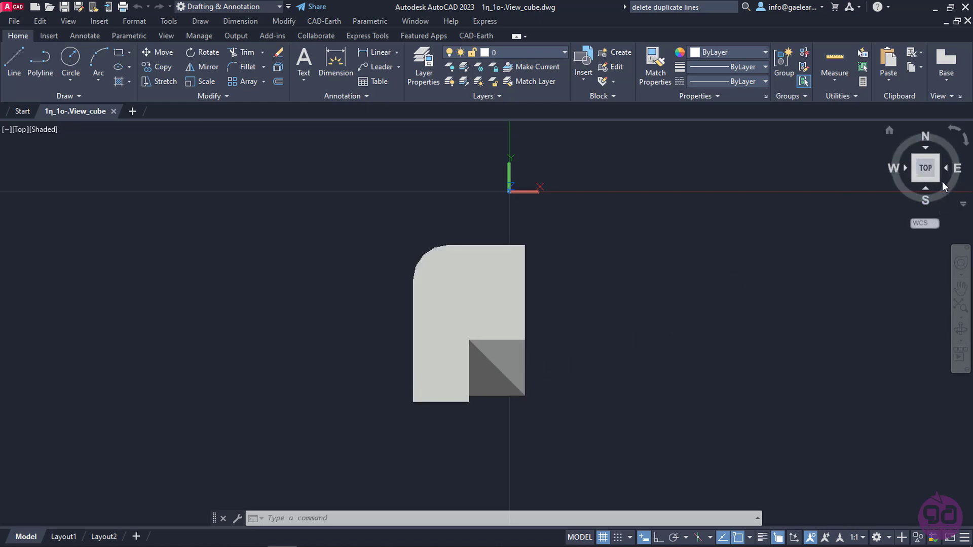
click(939, 180)
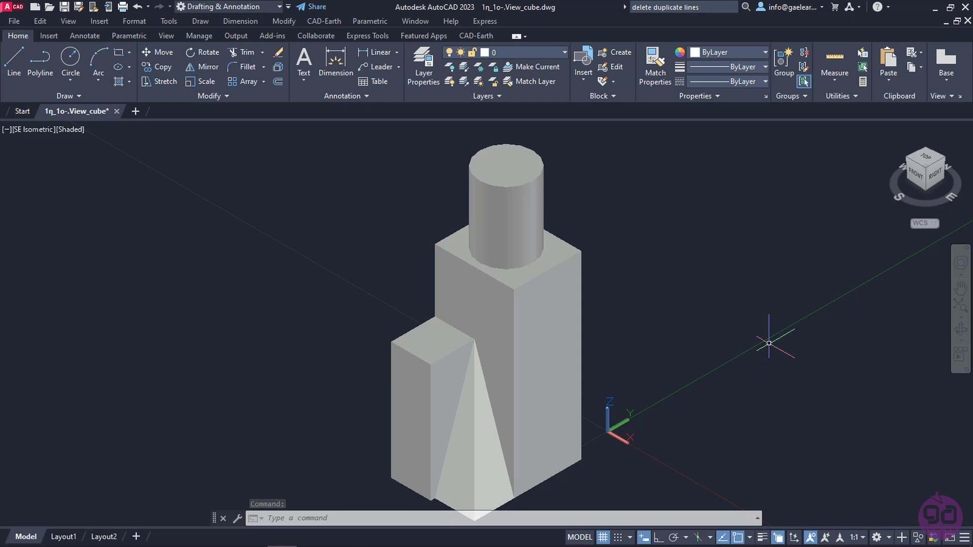
click(933, 176)
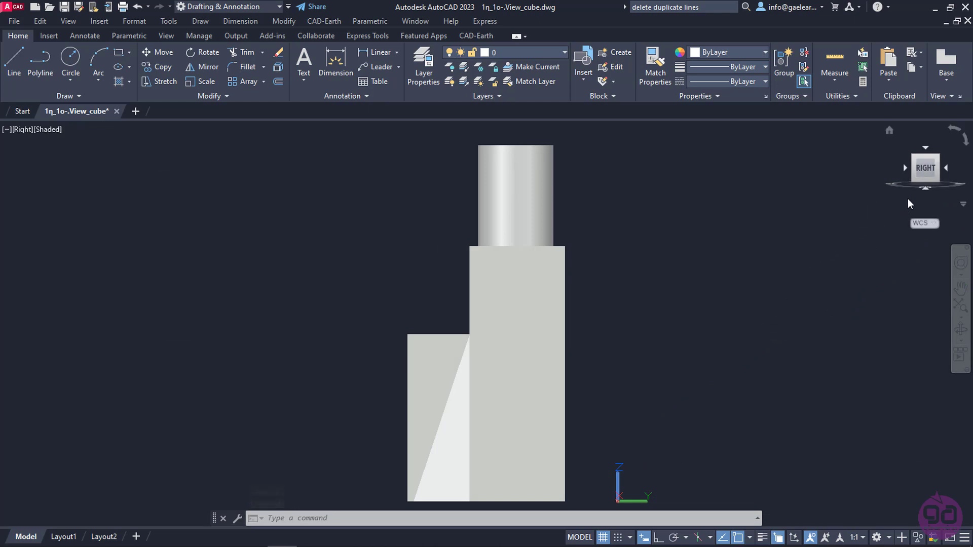
click(925, 149)
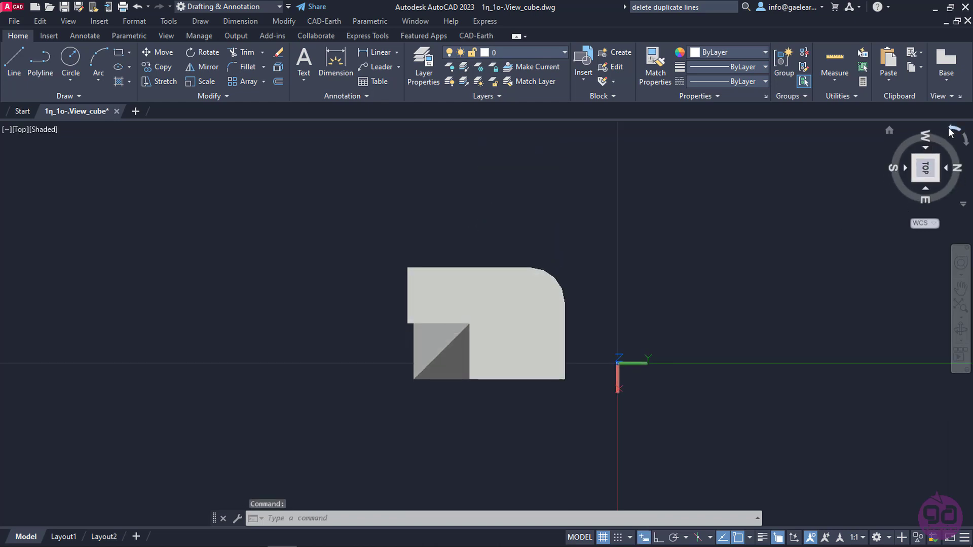
click(951, 131)
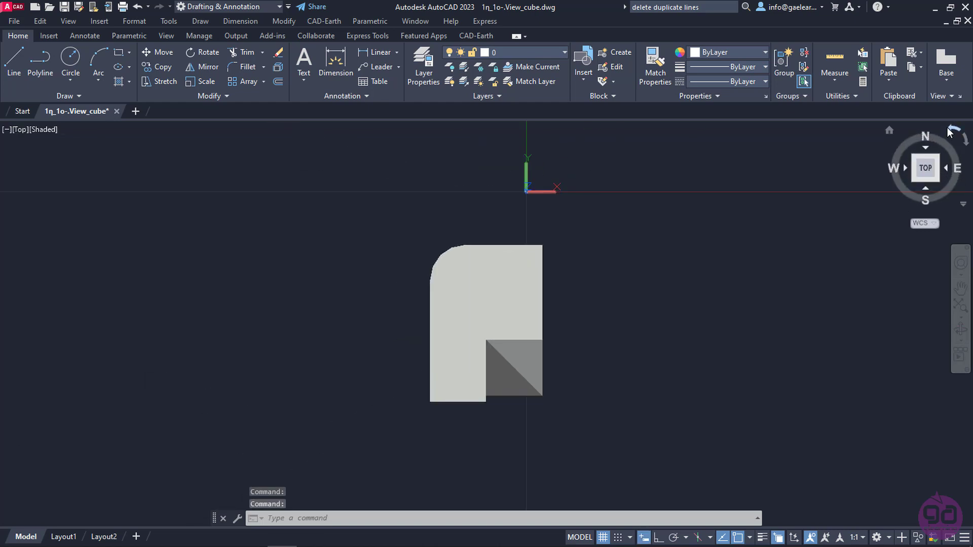